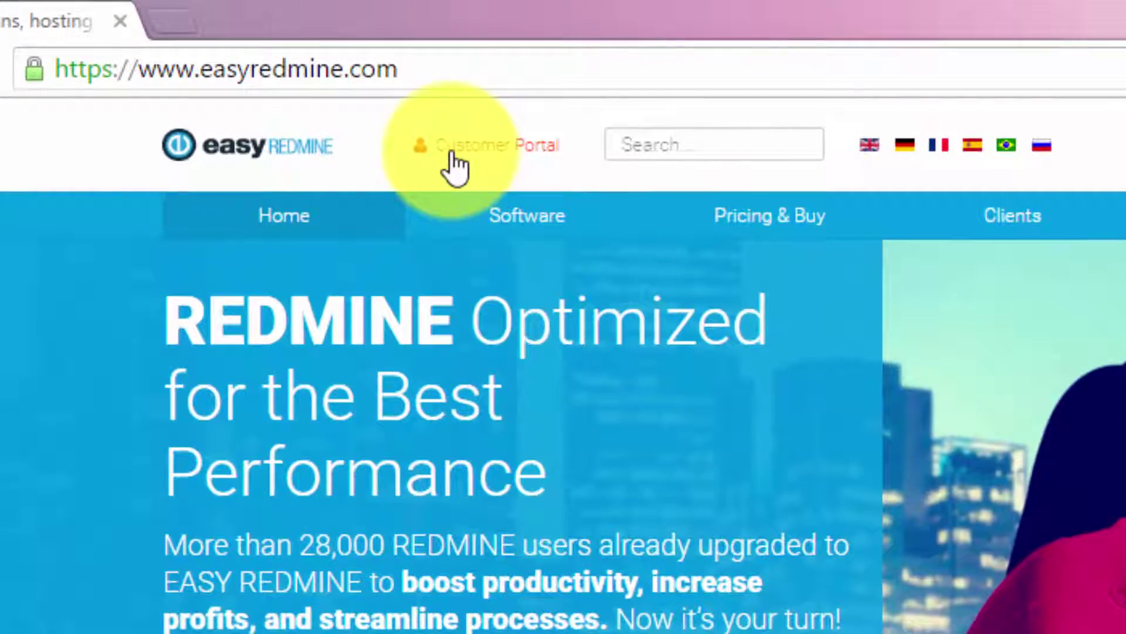
Log in to the Customer Portal using the saved username from autofill.
click(455, 168)
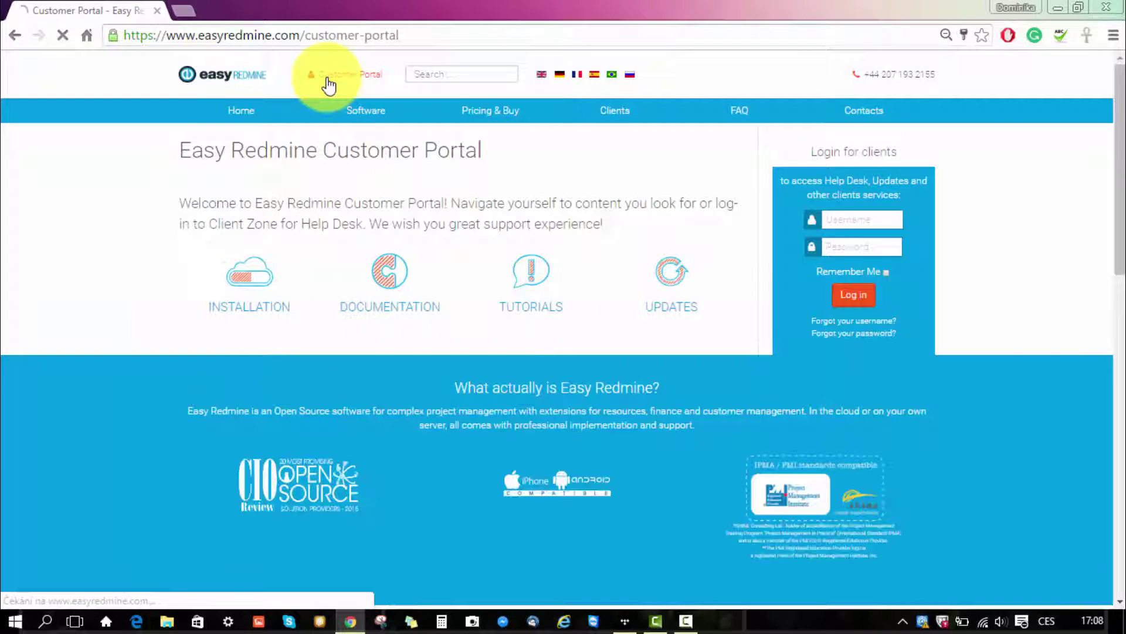
click(827, 219)
text(miku)
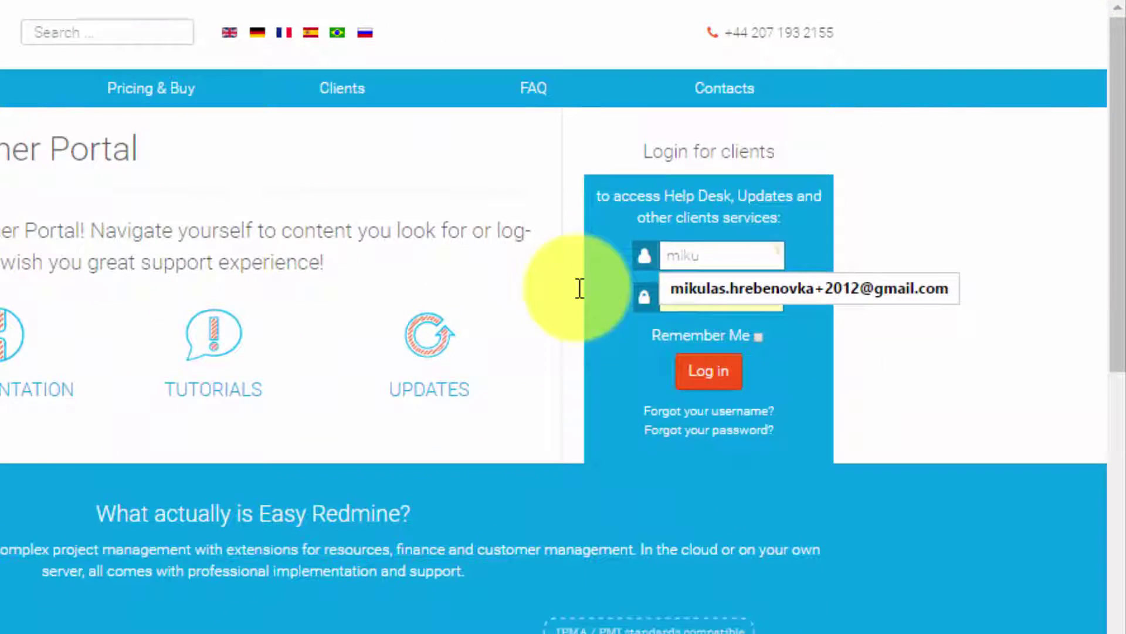
click(764, 268)
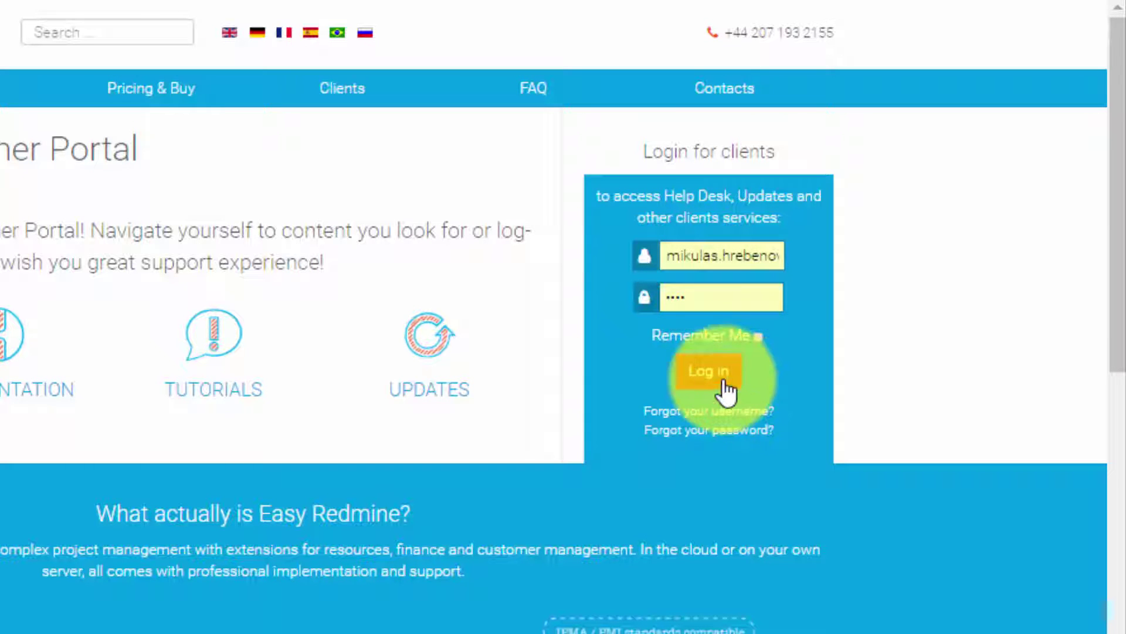
click(720, 380)
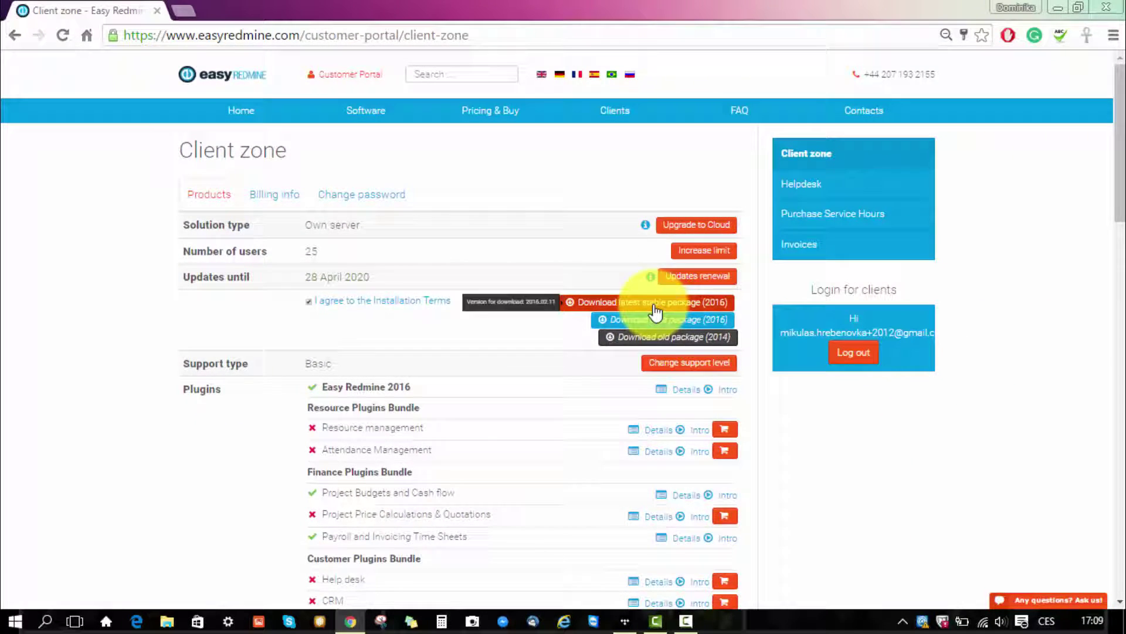
Download the latest stable 2016 package as a zip and dismiss the IMPORTANT notice and download bar.
click(653, 303)
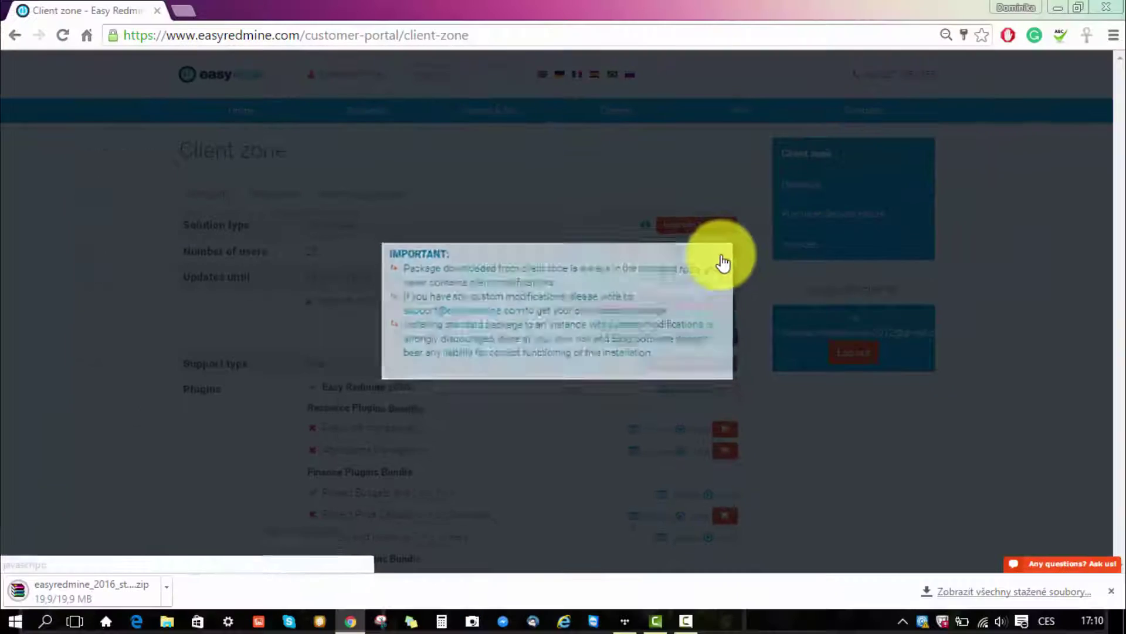
click(921, 198)
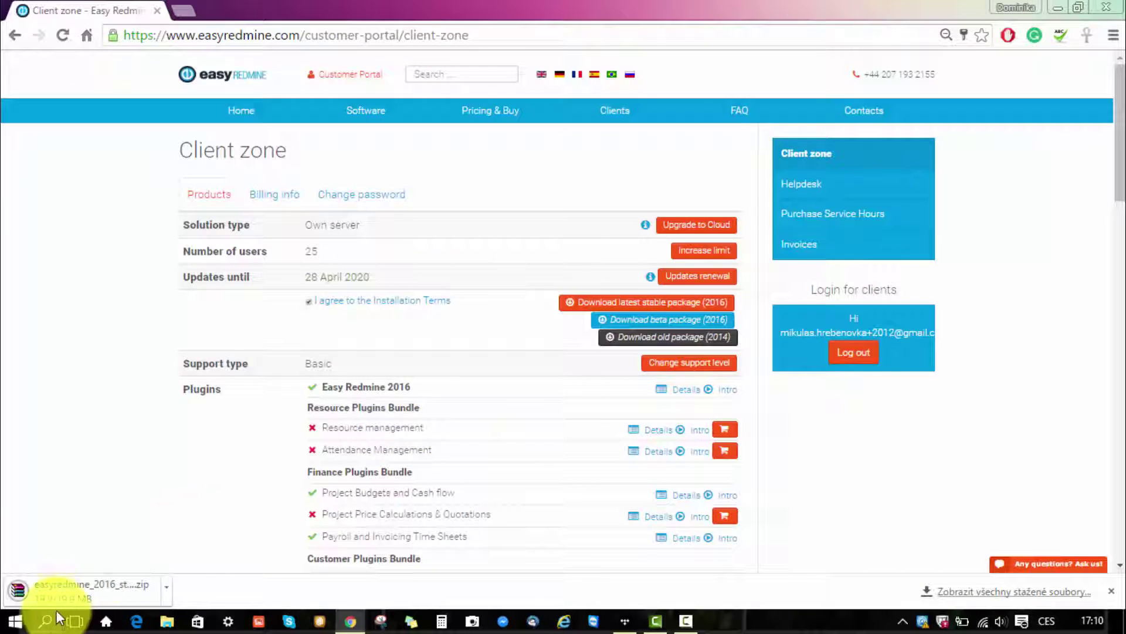
click(1111, 591)
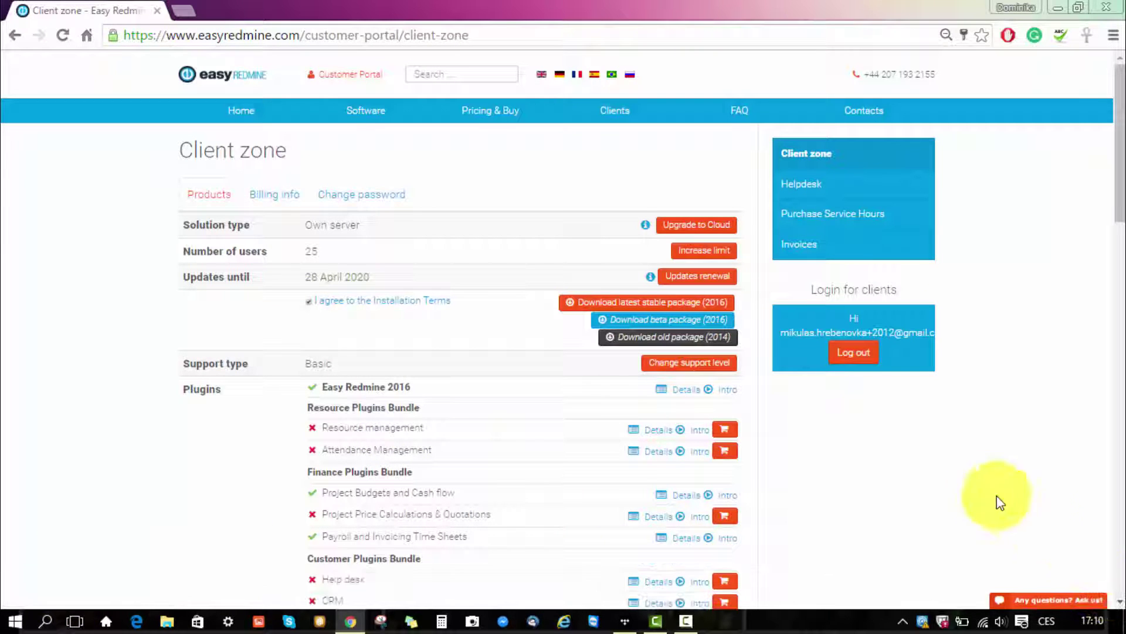
scroll(999, 355, down, 1)
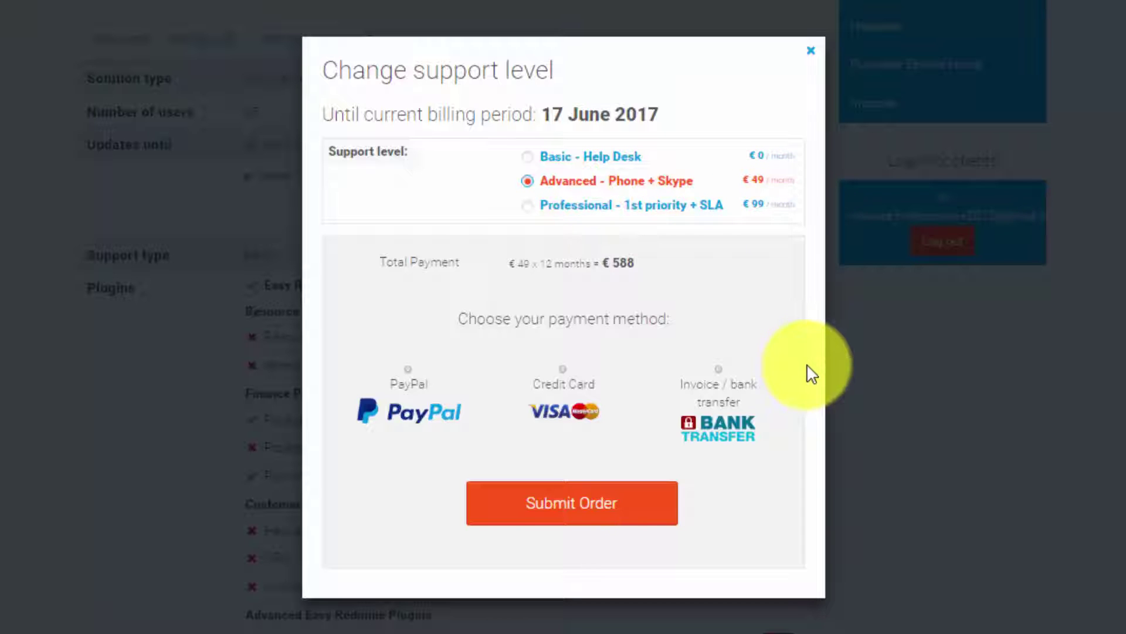
click(811, 51)
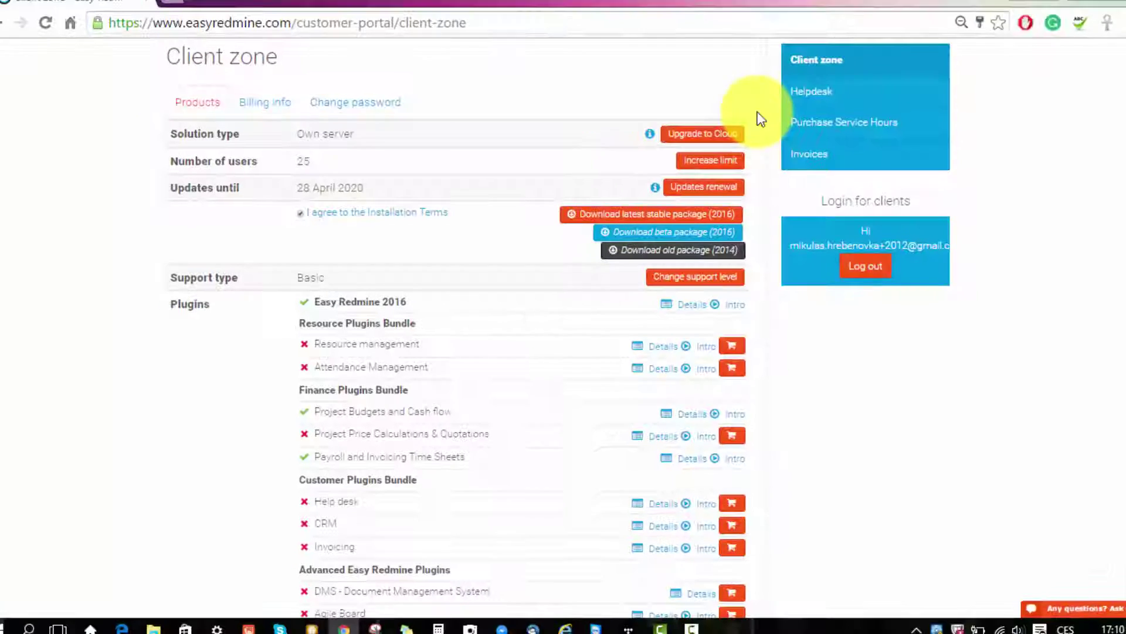
scroll(891, 411, down, 3)
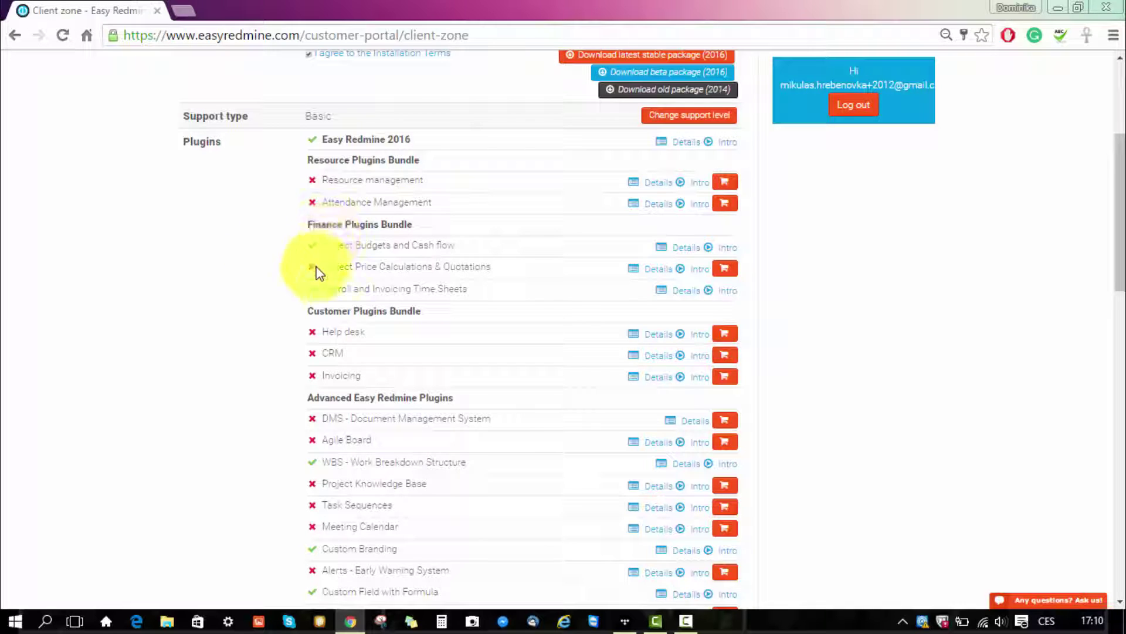
scroll(417, 369, down, 3)
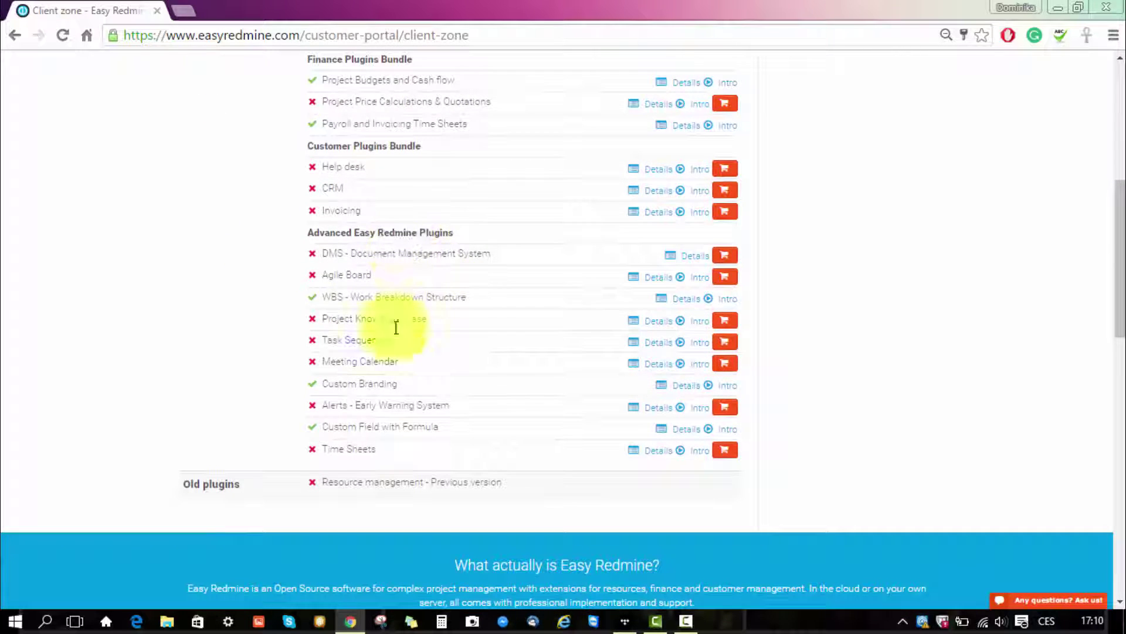
scroll(404, 484, up, 4)
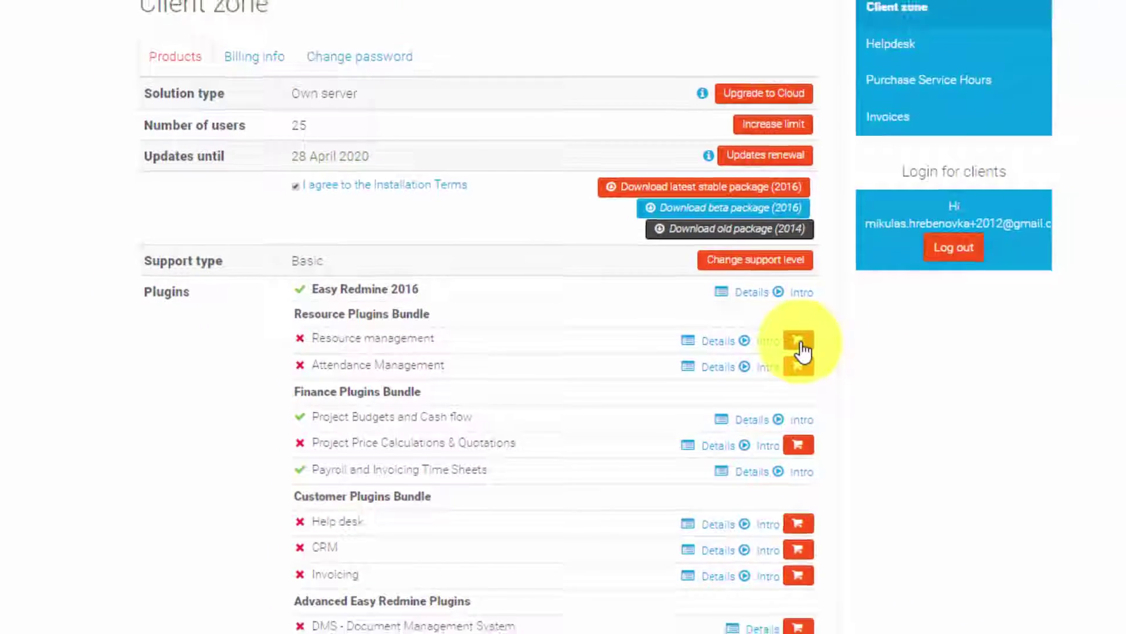
click(800, 345)
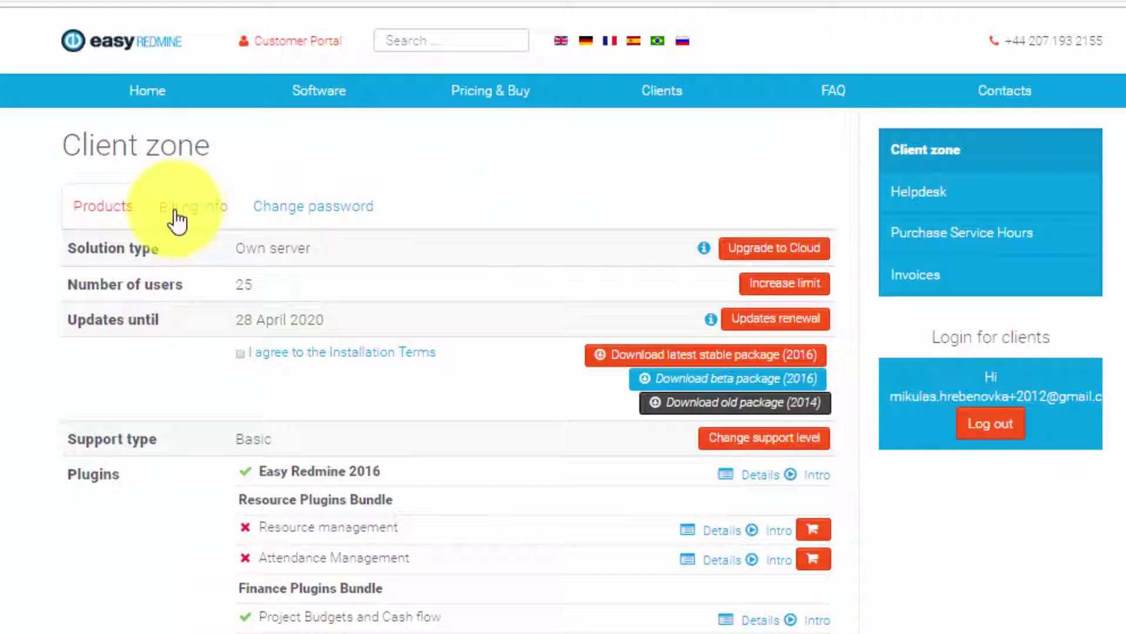
Review the Billing info details, then bring up the Change password form.
click(177, 220)
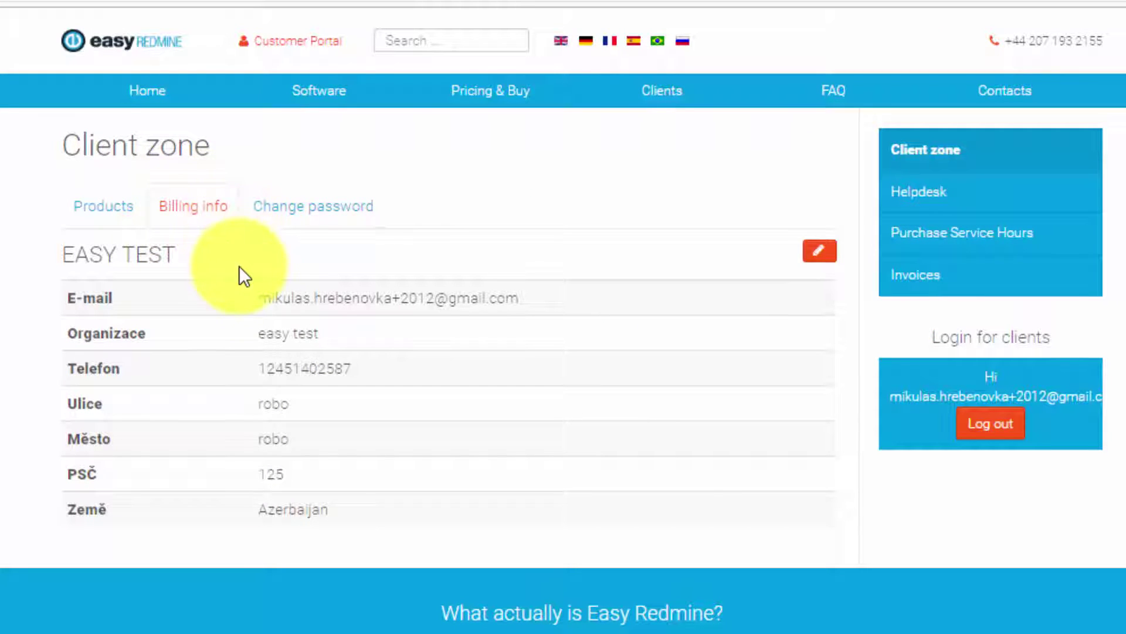
click(320, 207)
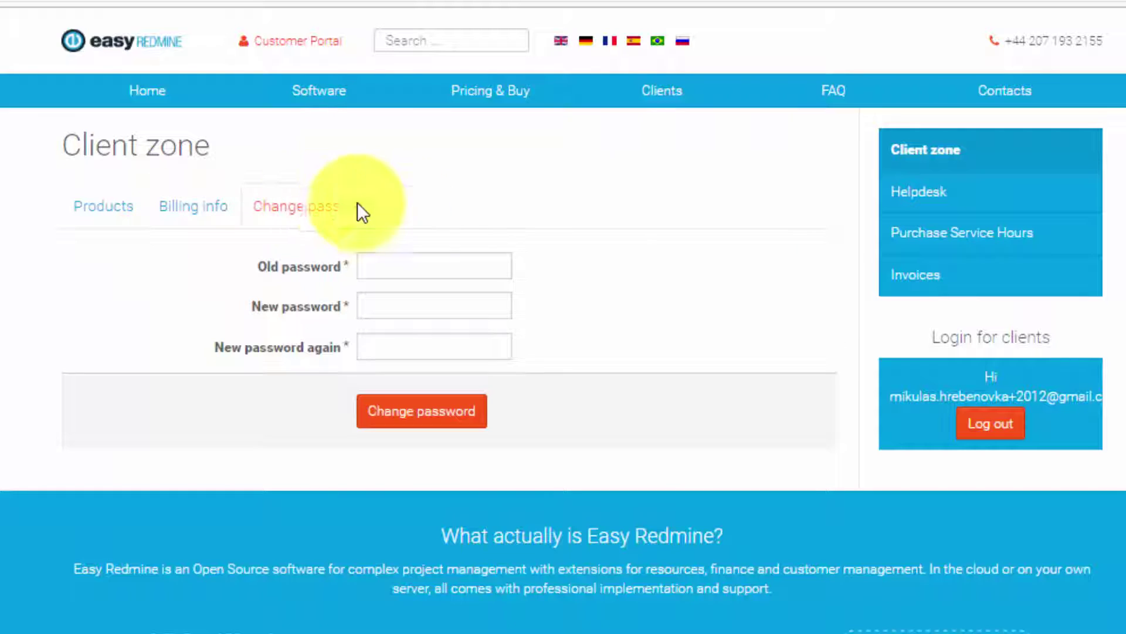
From Helpdesk's Assigned to me list, start a blank New support ticket and review its fields.
click(909, 198)
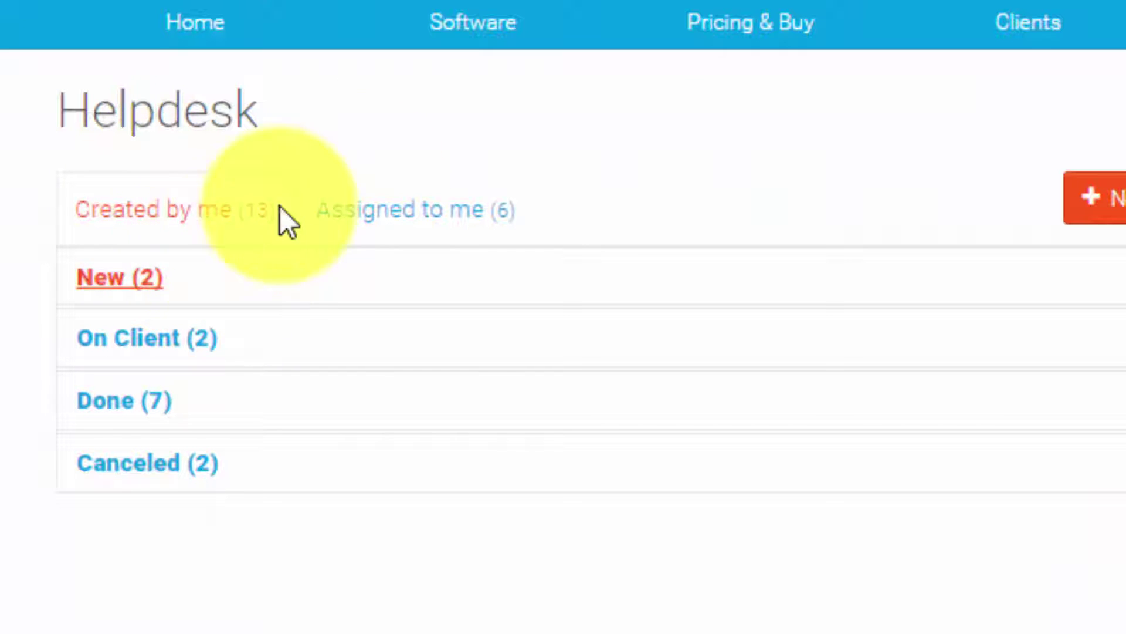
click(432, 232)
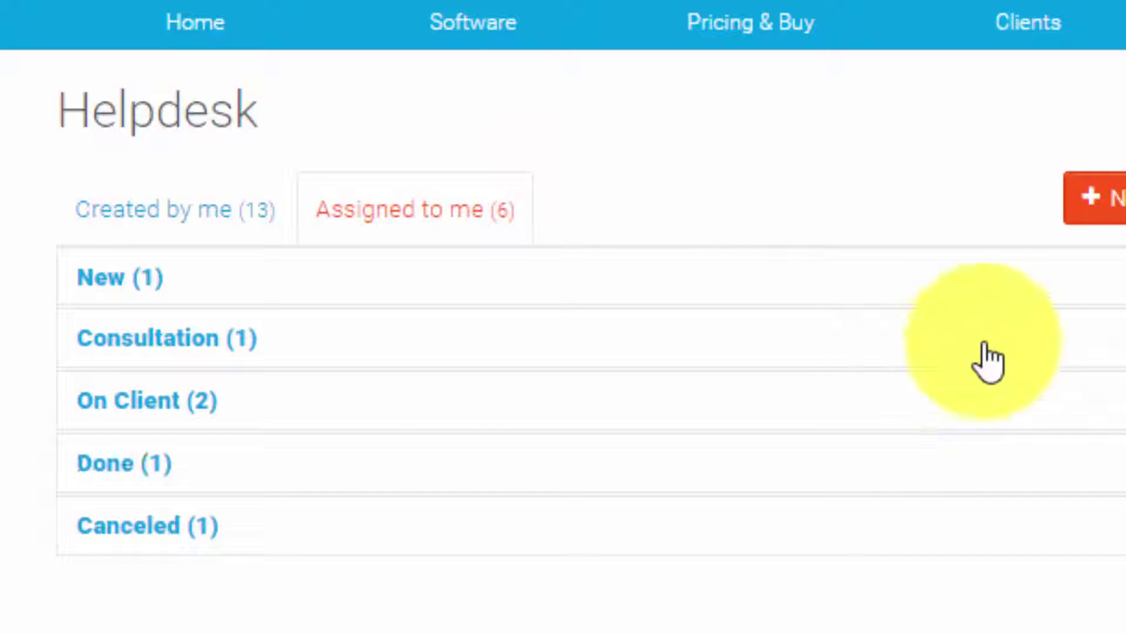
click(1106, 197)
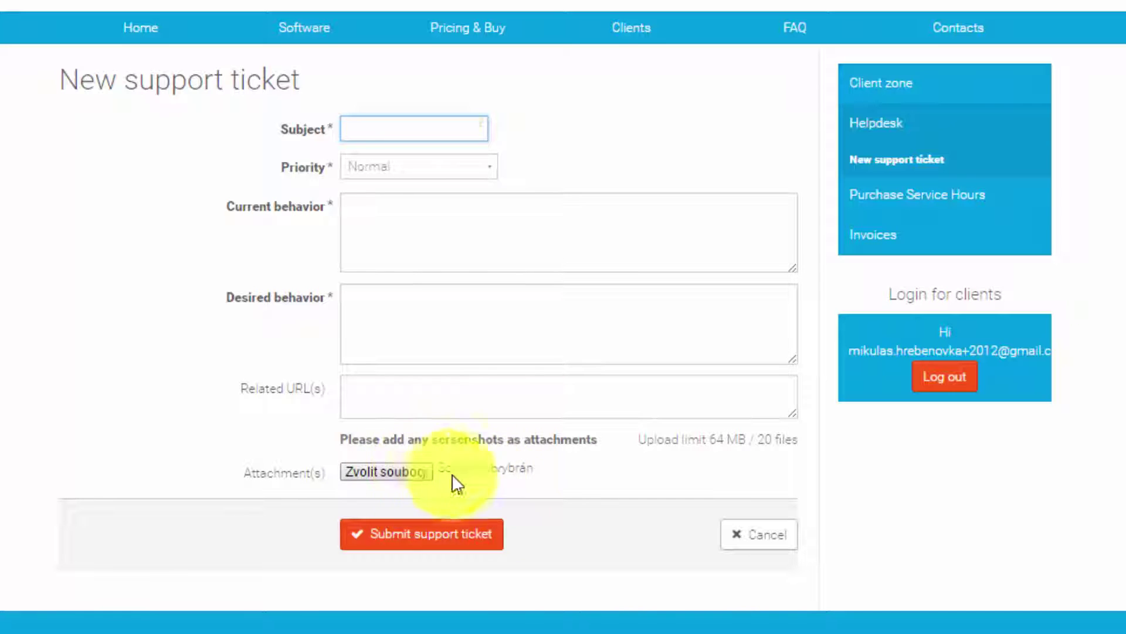
scroll(634, 487, down, 2)
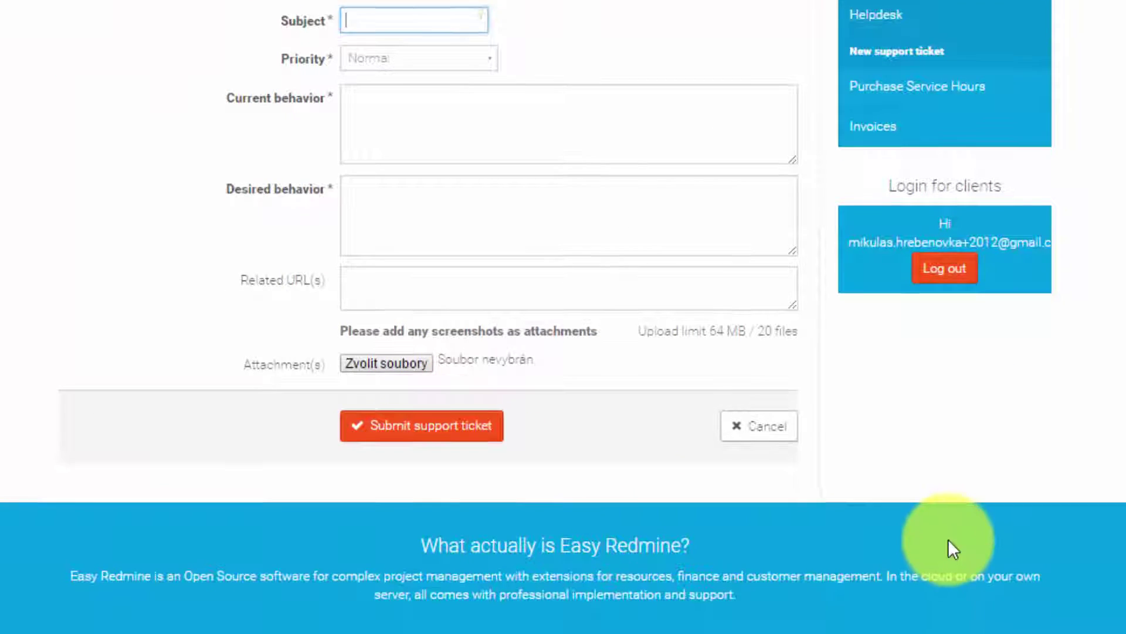
scroll(948, 539, up, 2)
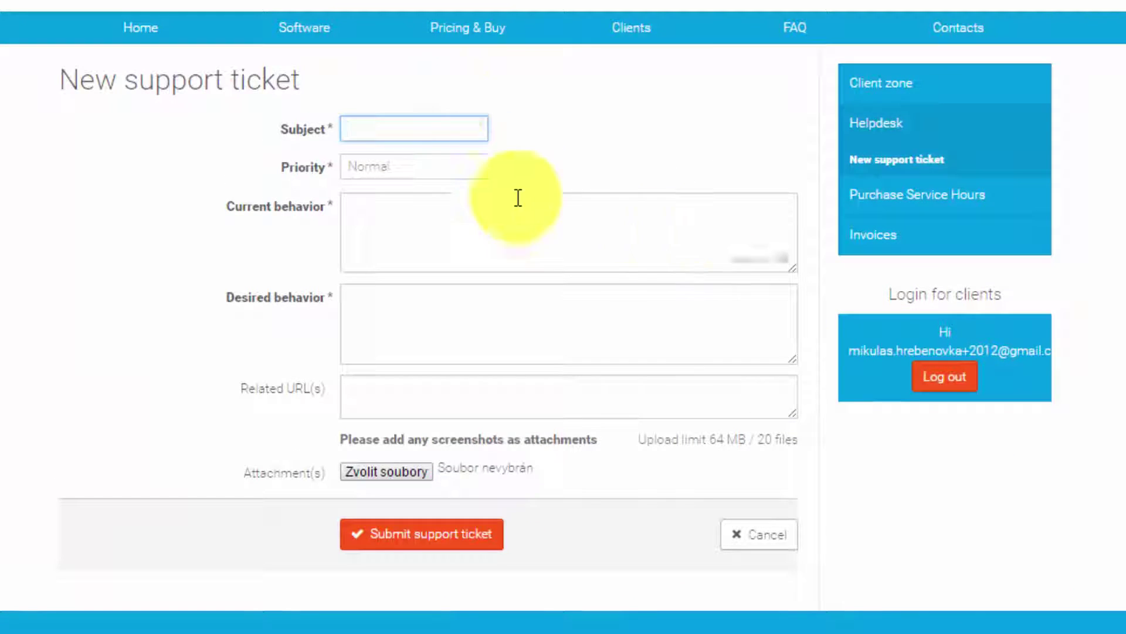
Expand On Client (2) and open ticket 'tiket' to review its status and history.
click(902, 131)
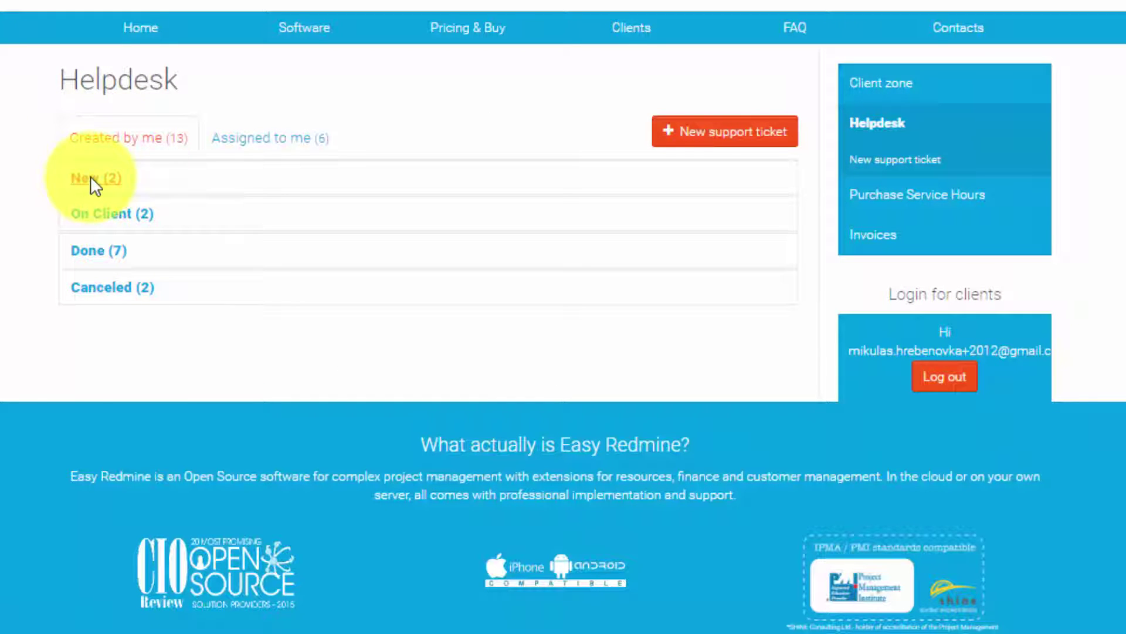
click(120, 214)
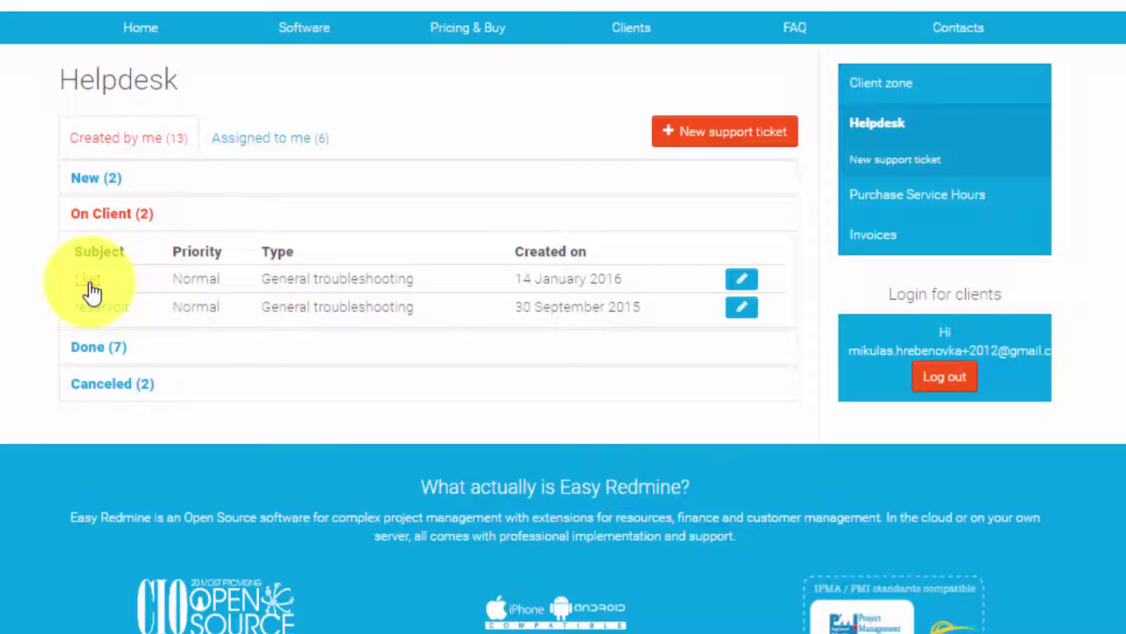
click(89, 279)
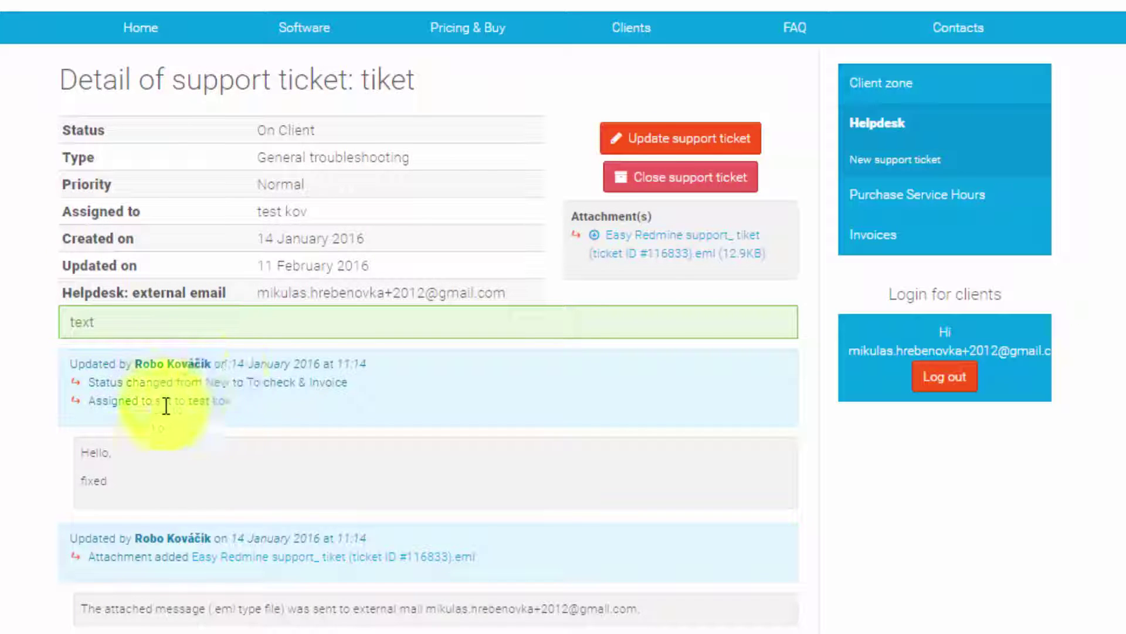
scroll(398, 450, down, 3)
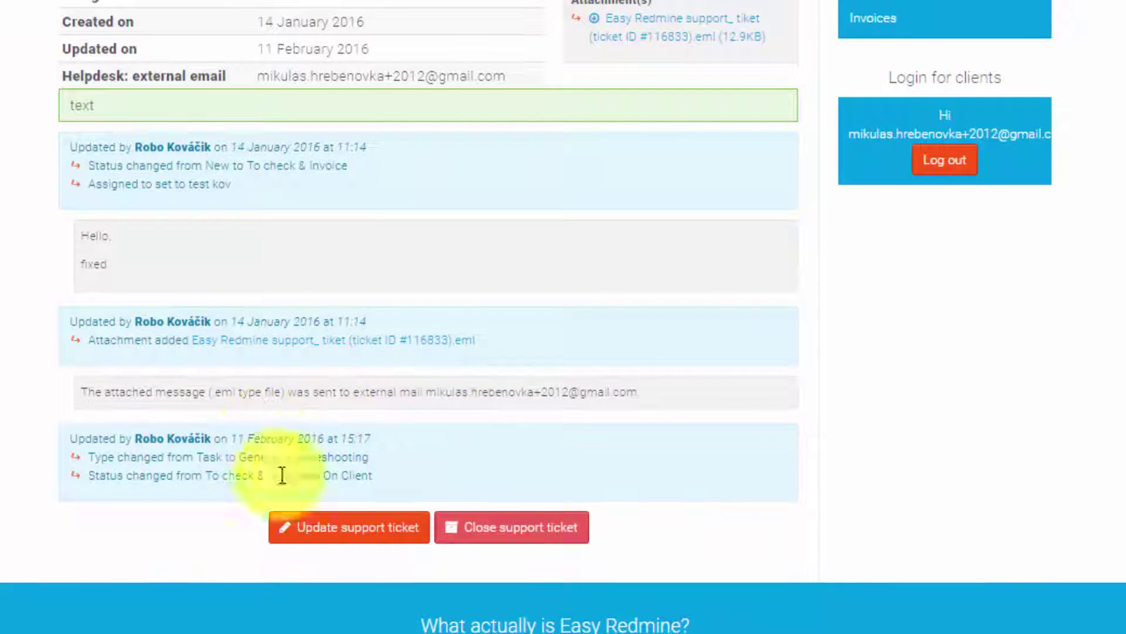
scroll(876, 522, up, 5)
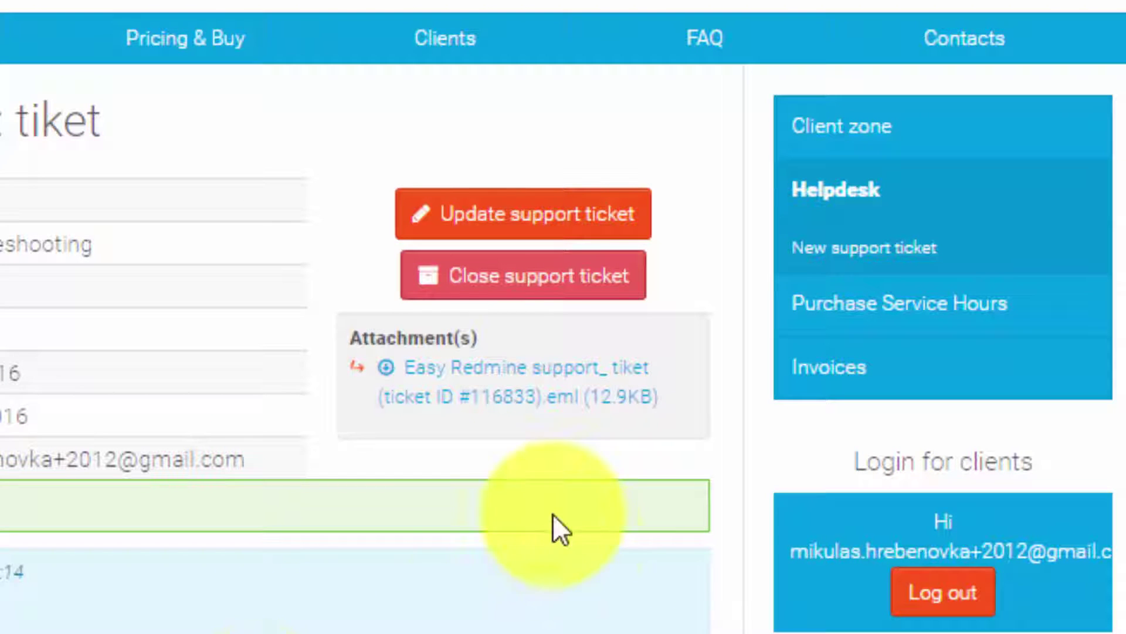
Set the Purchase Service Hours quantity to 10, raising the total to €590.
click(881, 332)
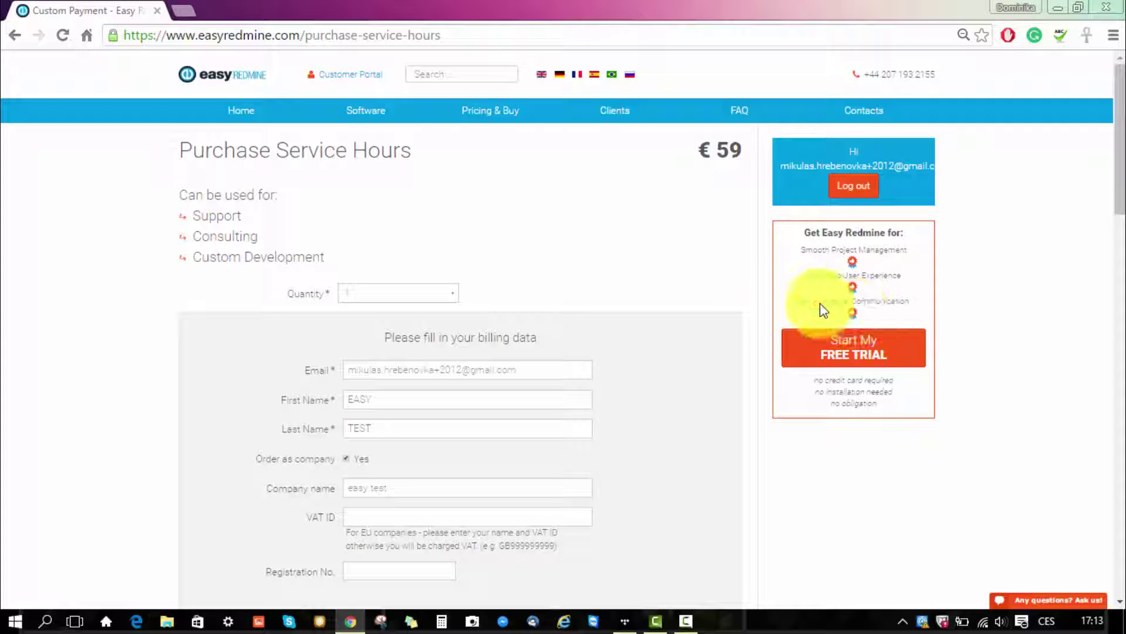
scroll(707, 243, down, 1)
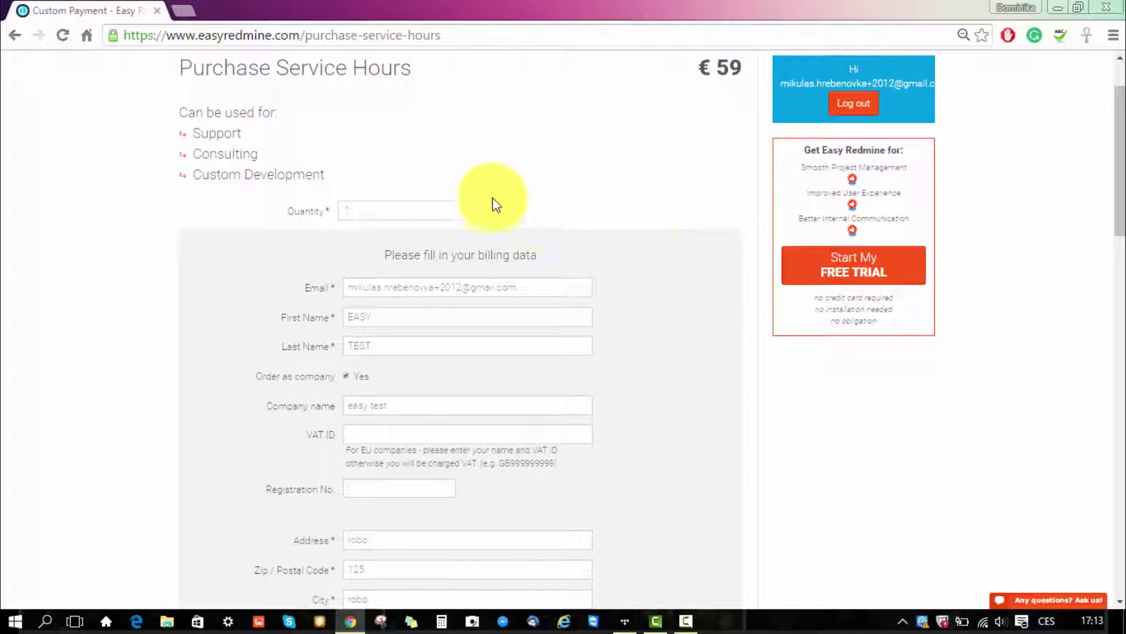
click(449, 217)
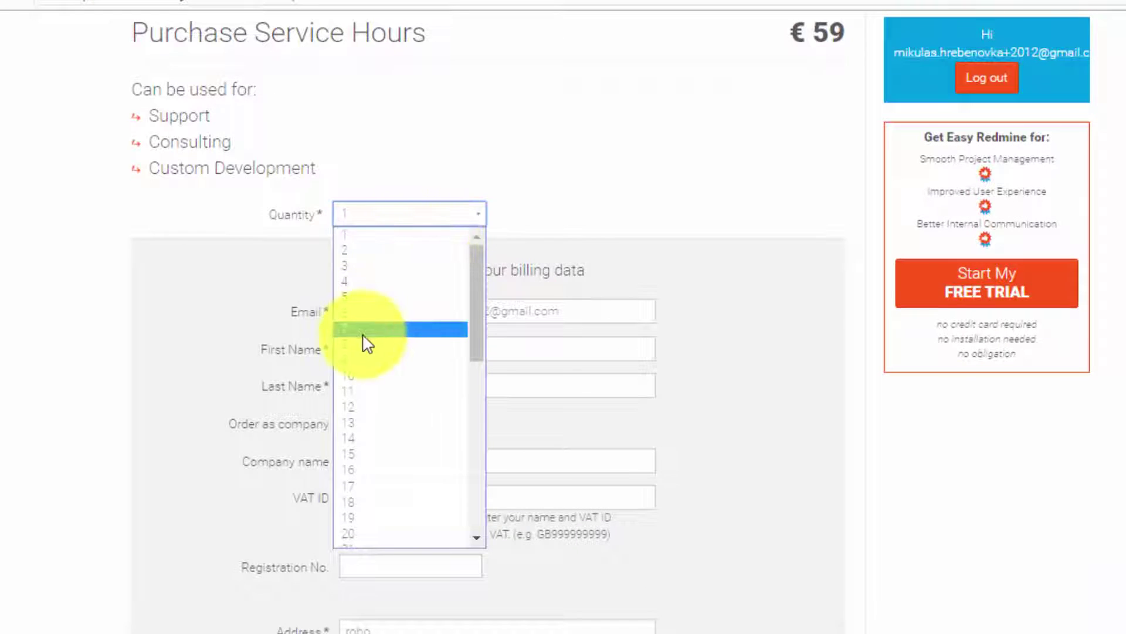
click(360, 377)
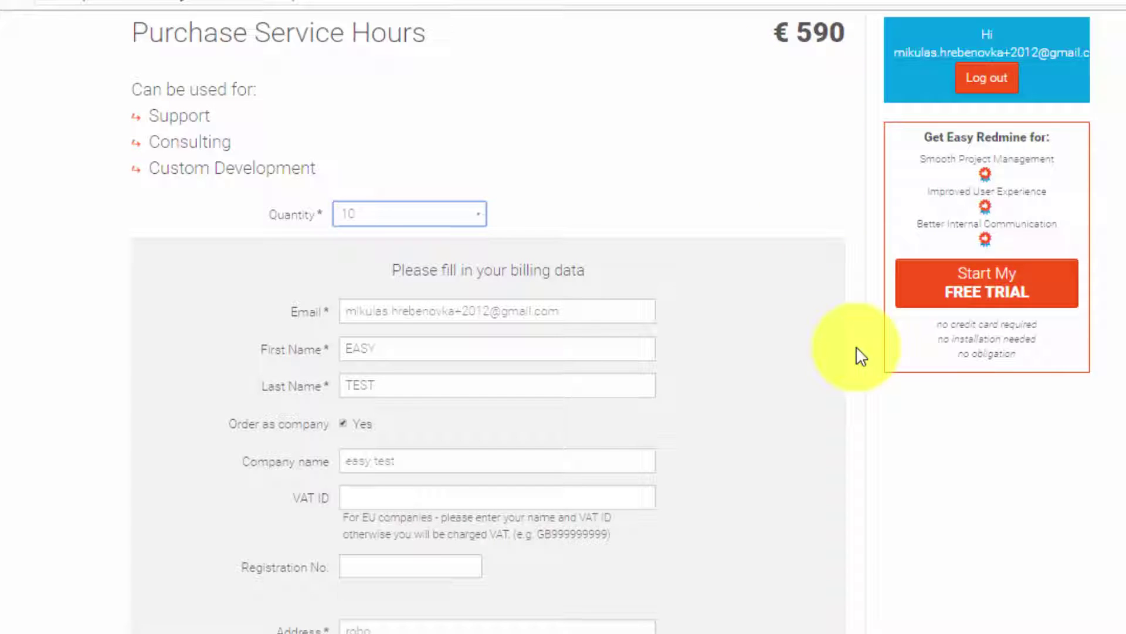
scroll(857, 356, down, 3)
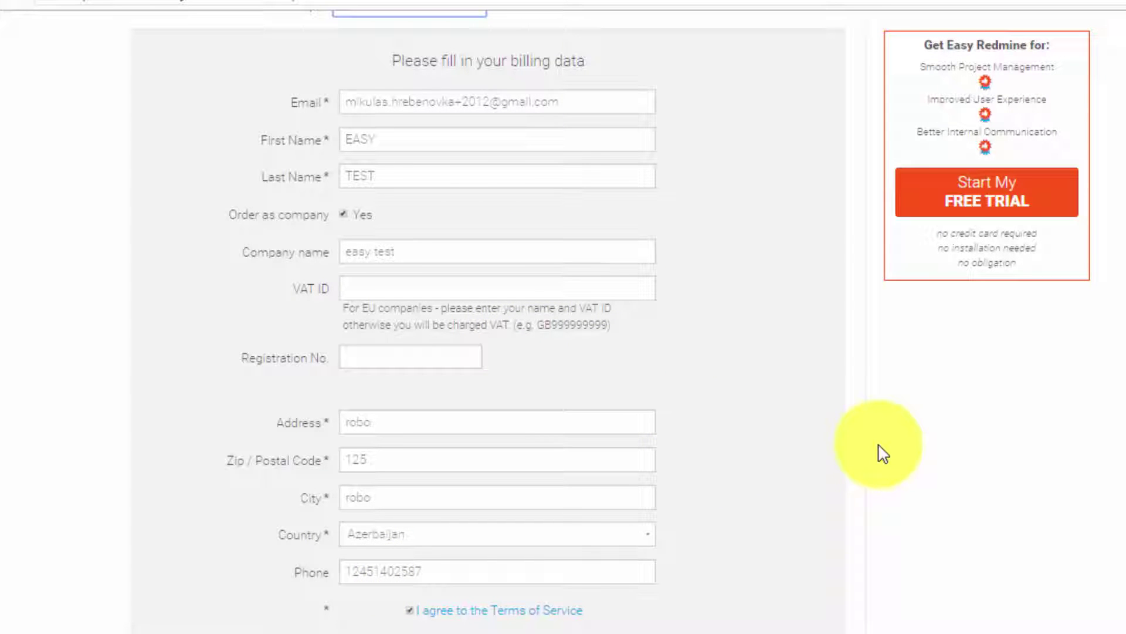
scroll(883, 453, down, 3)
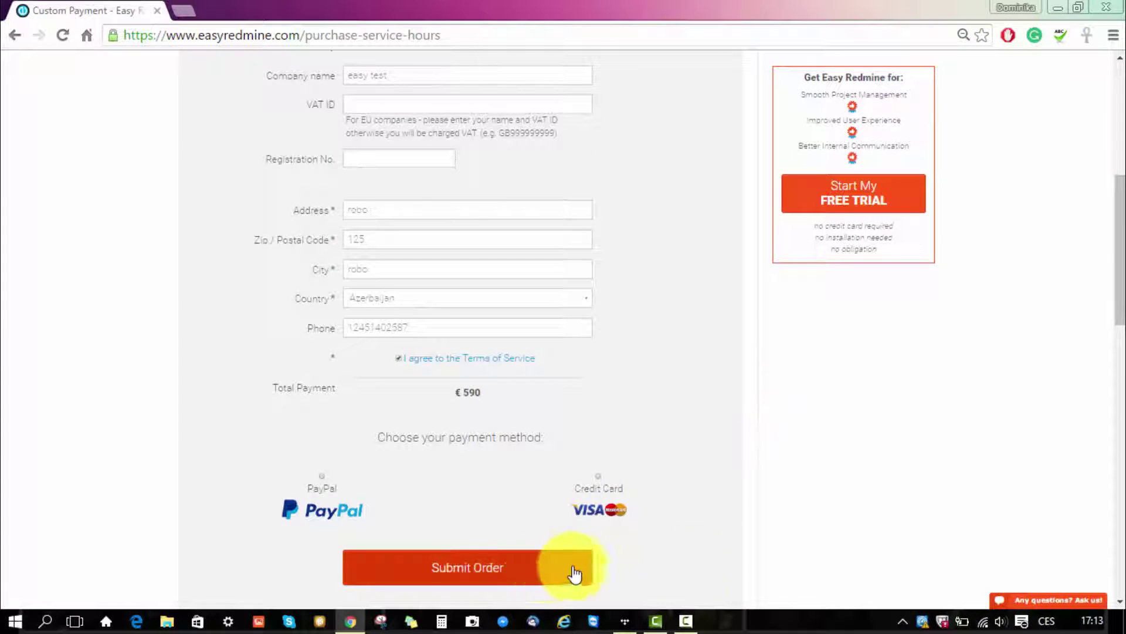
scroll(807, 528, up, 7)
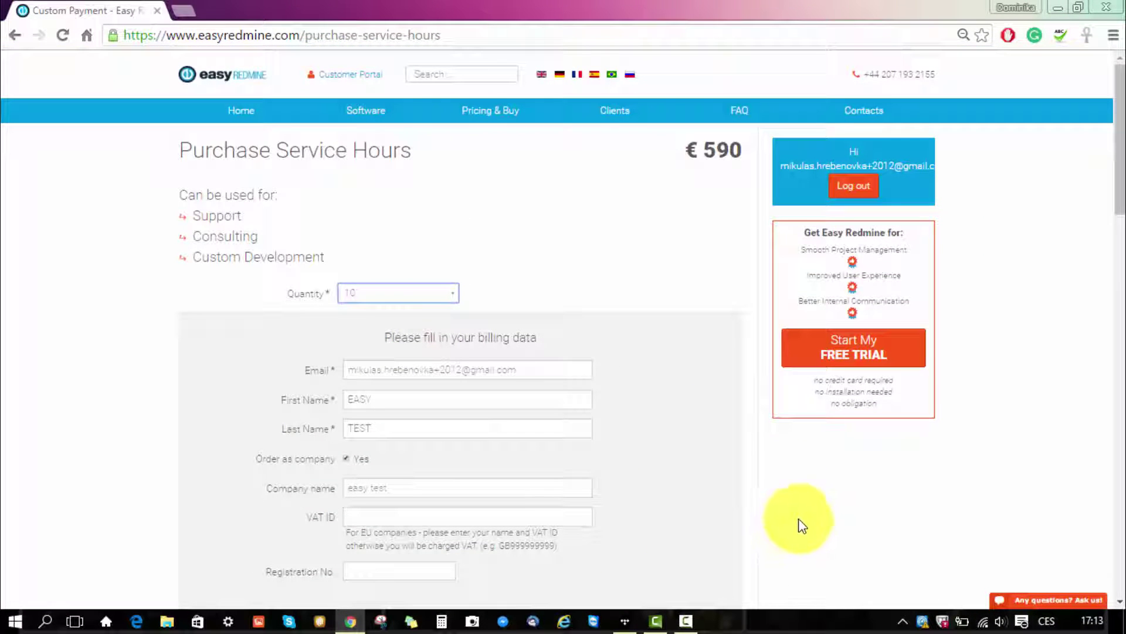
Go back to the ticket page, then view the empty Invoices list.
click(13, 35)
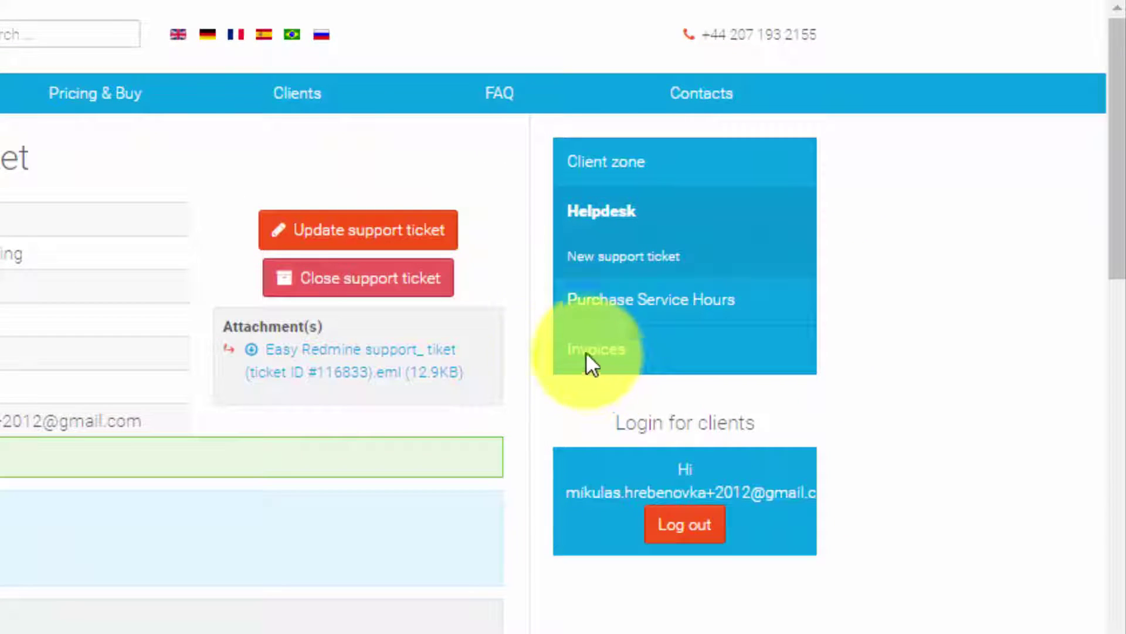
click(606, 367)
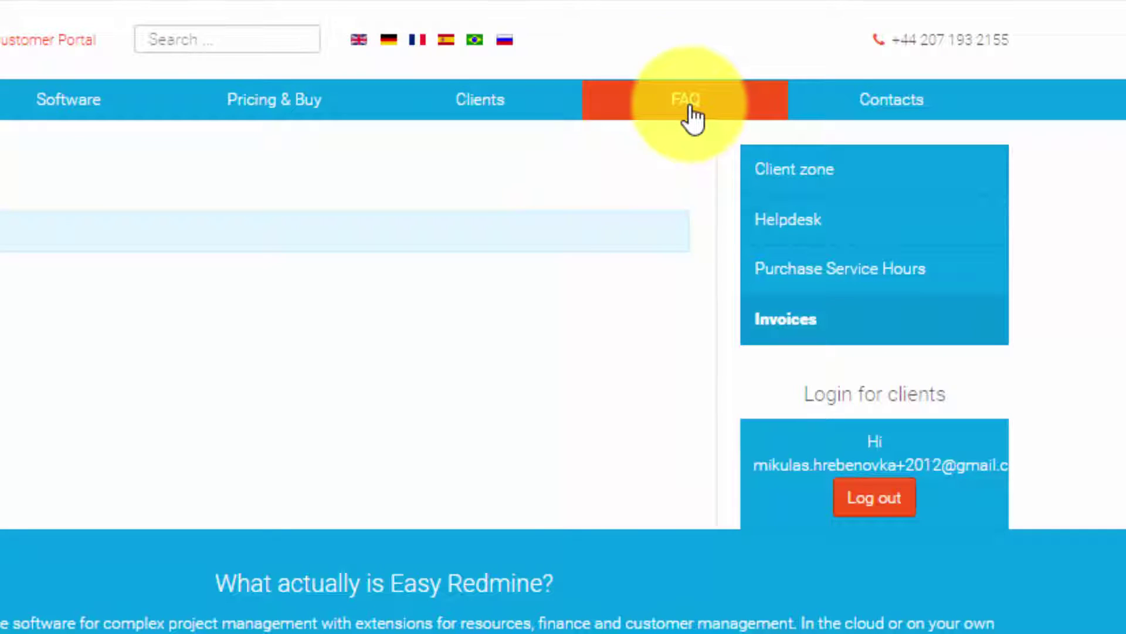
Expand the EP 2016.3 (2016-06-20) release in FAQ's Changelog / Roadmap and read its changes.
click(691, 111)
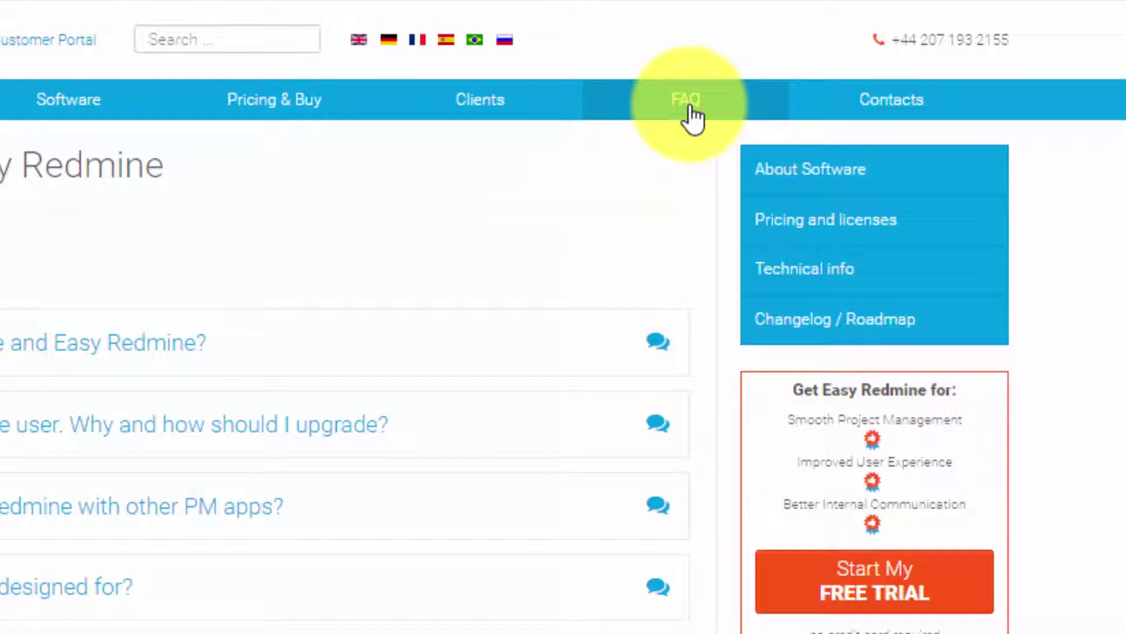
click(814, 337)
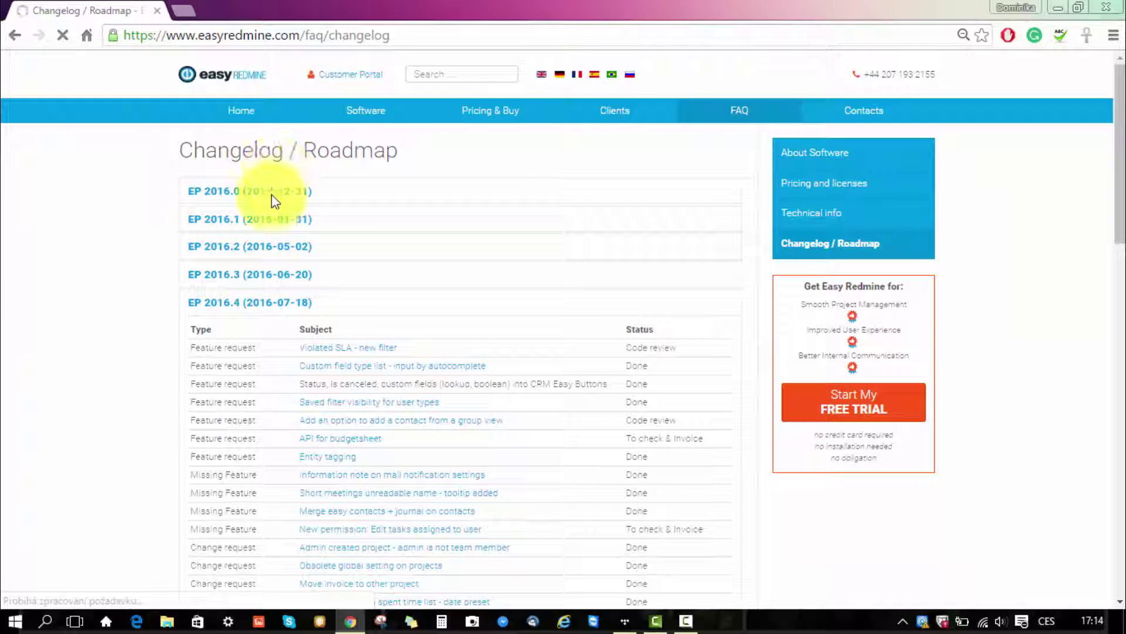
click(234, 274)
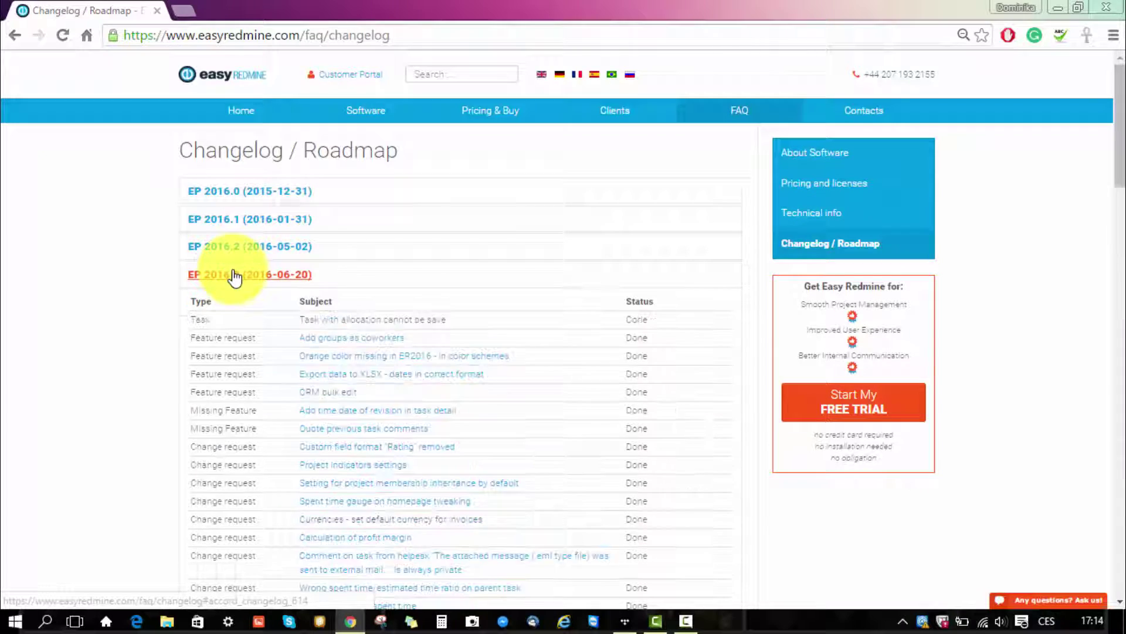
scroll(288, 296, down, 3)
scroll(271, 233, down, 6)
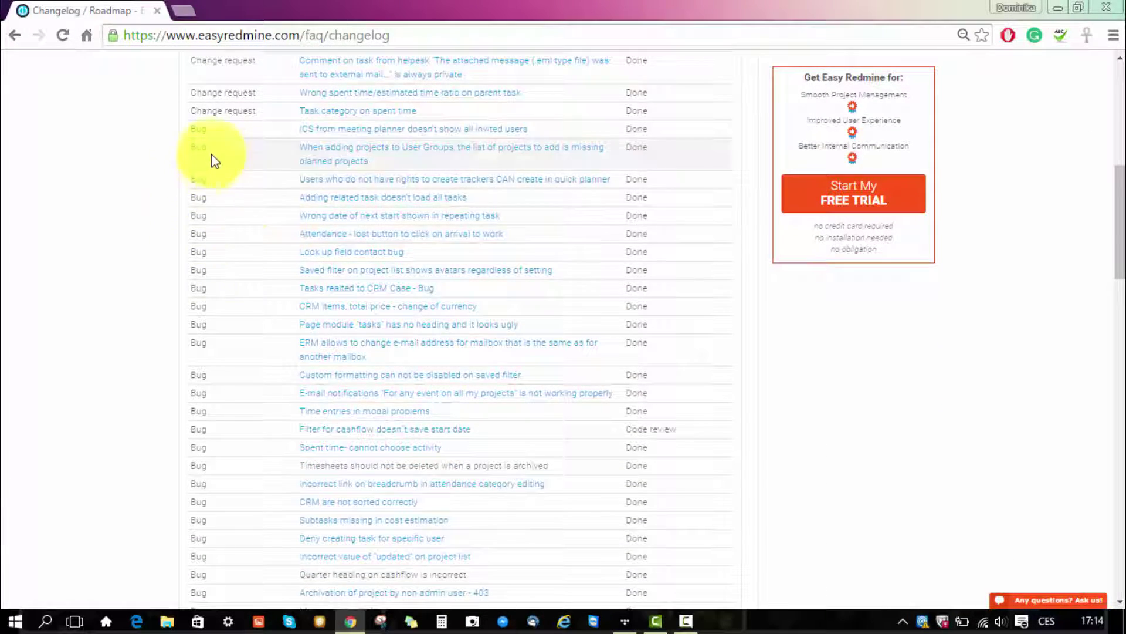
scroll(218, 203, up, 9)
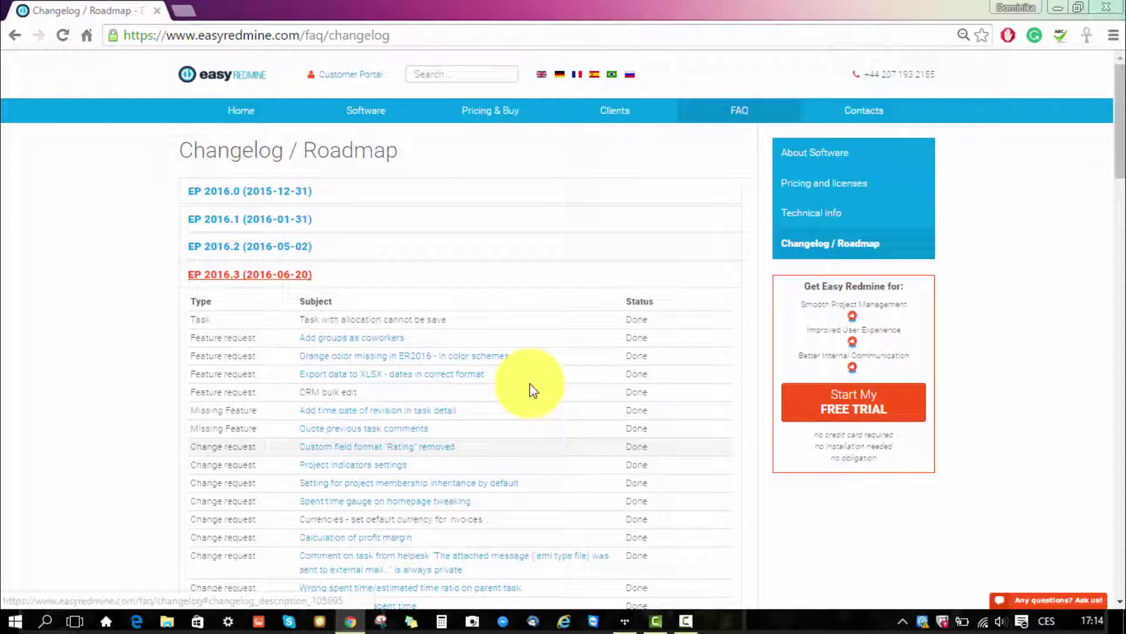
Return to the Customer Portal home page via the header link.
click(332, 75)
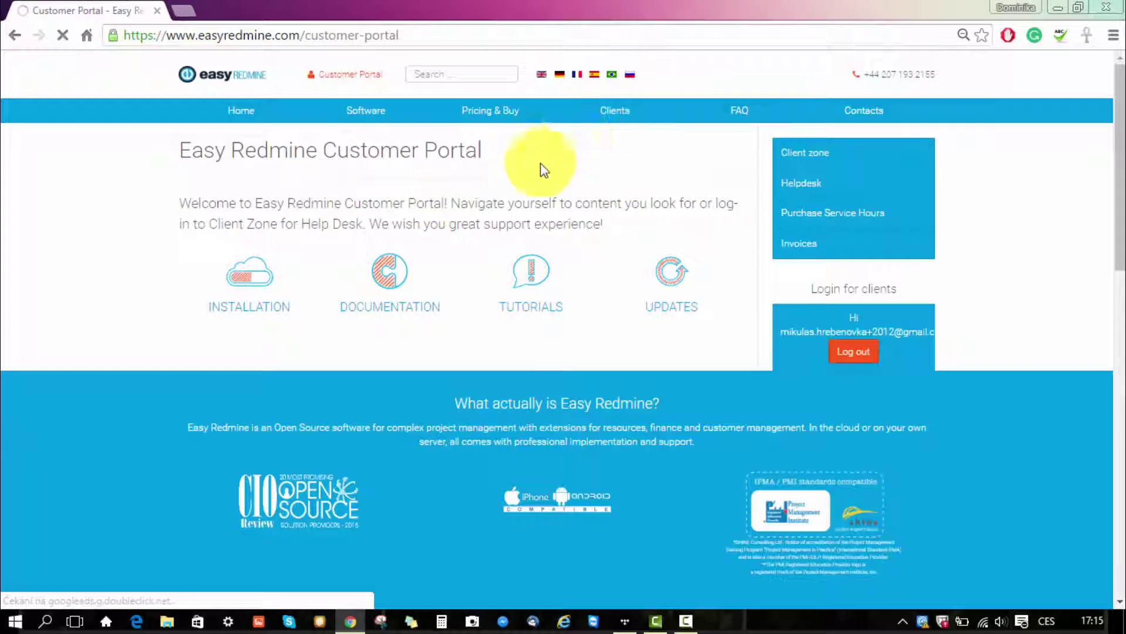